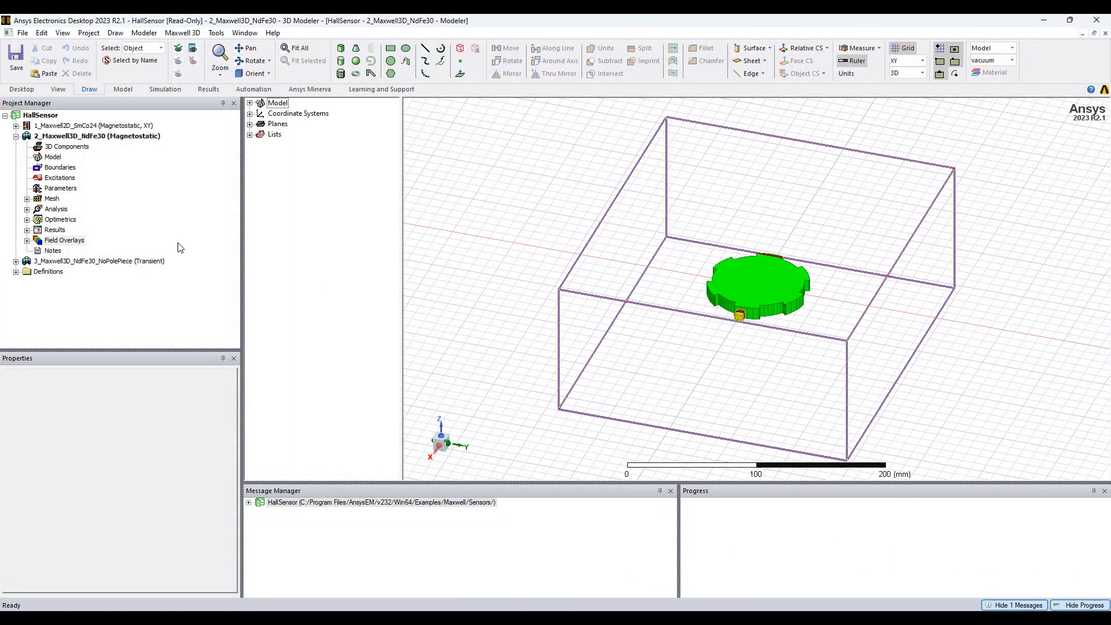
- Launch the Fields Calculator from the Field Overlays context menu in the Project Manager
{"action": "right_click", "coordinate": [64, 242]}
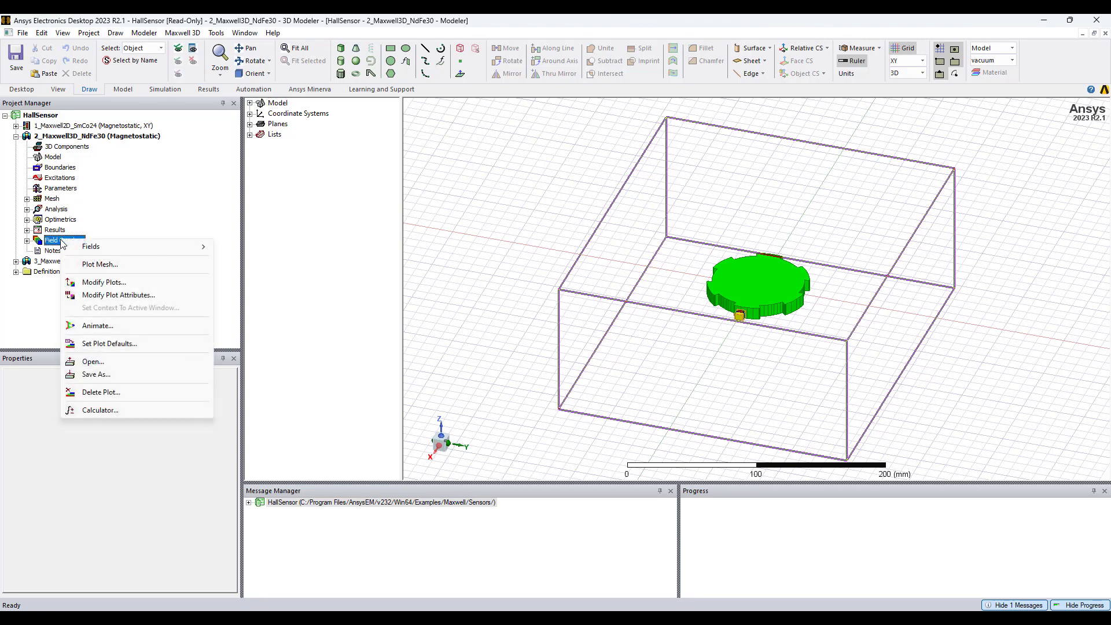
{"action": "left_click", "coordinate": [169, 415]}
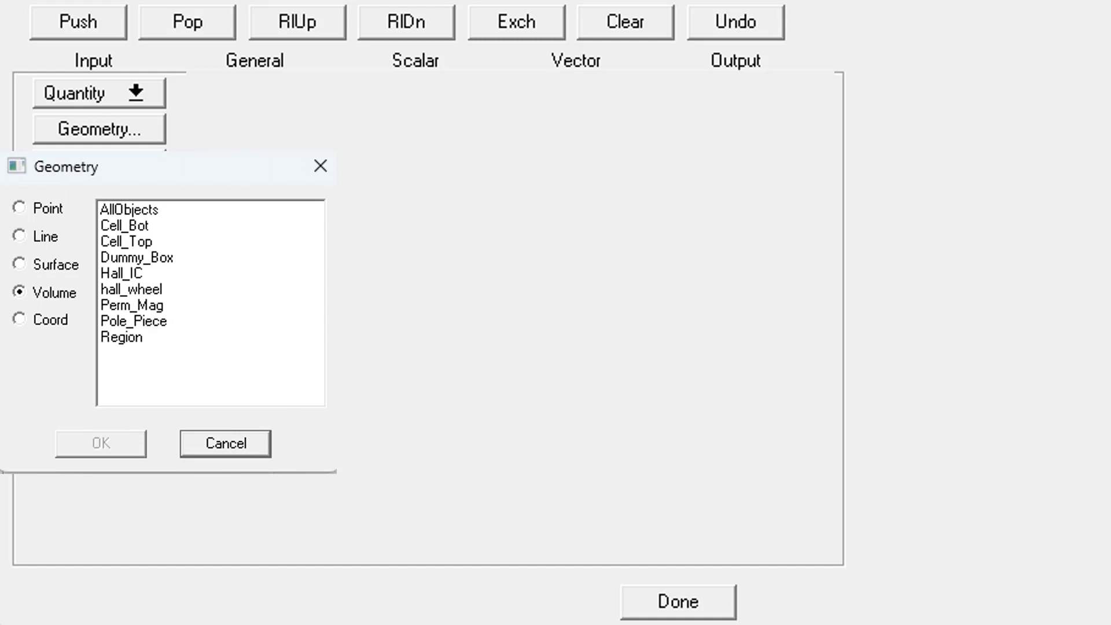
{"action": "key", "text": "Escape"}
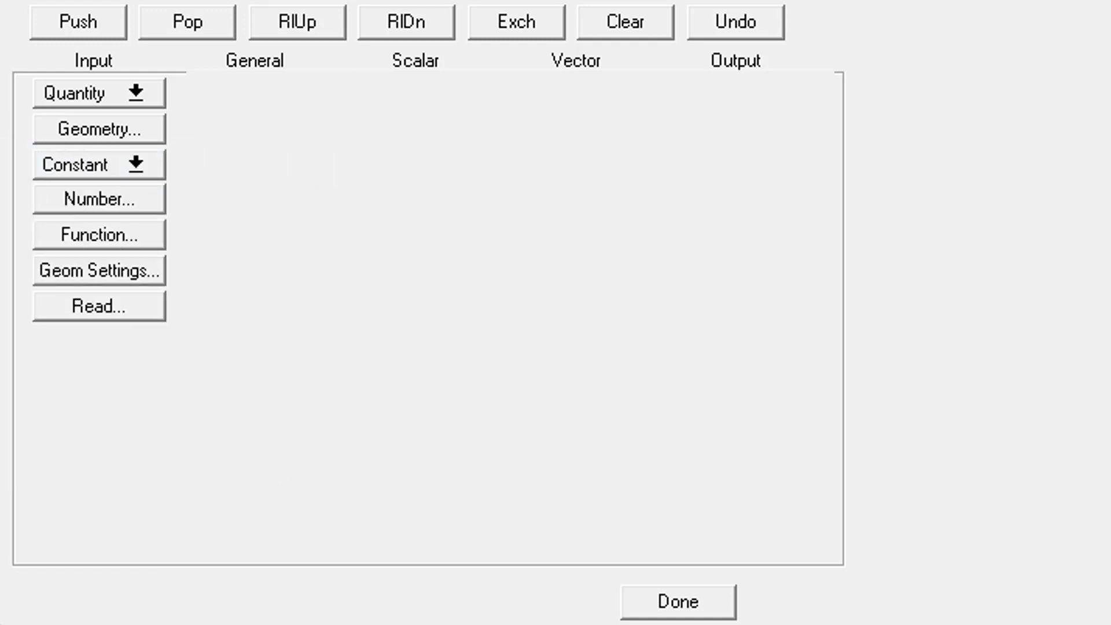
{"action": "left_click", "coordinate": [99, 164]}
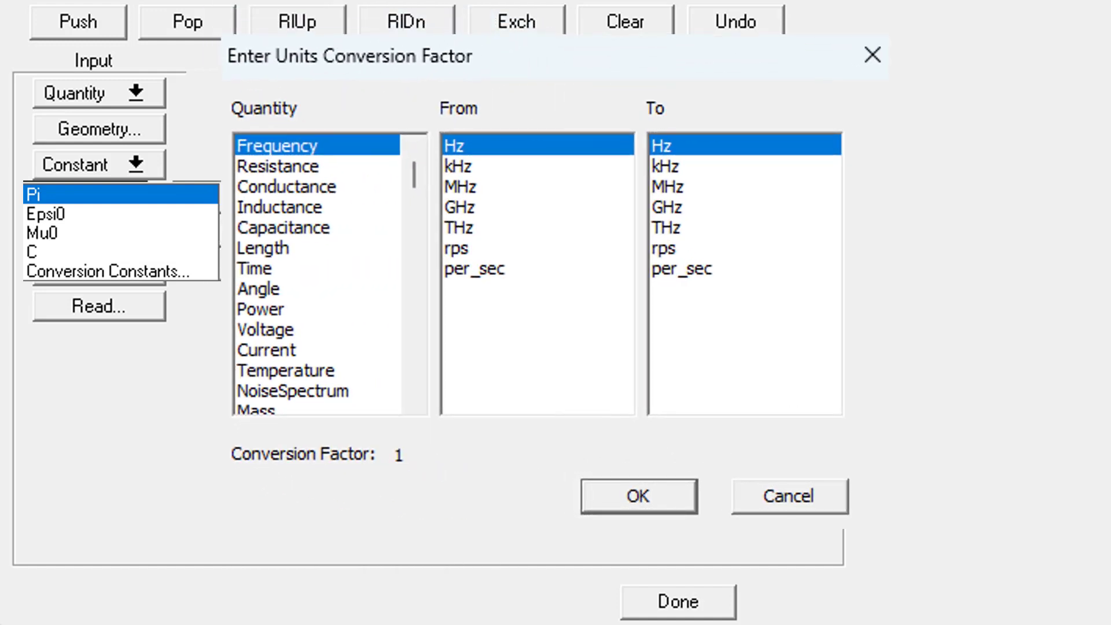
{"action": "key", "text": "Escape"}
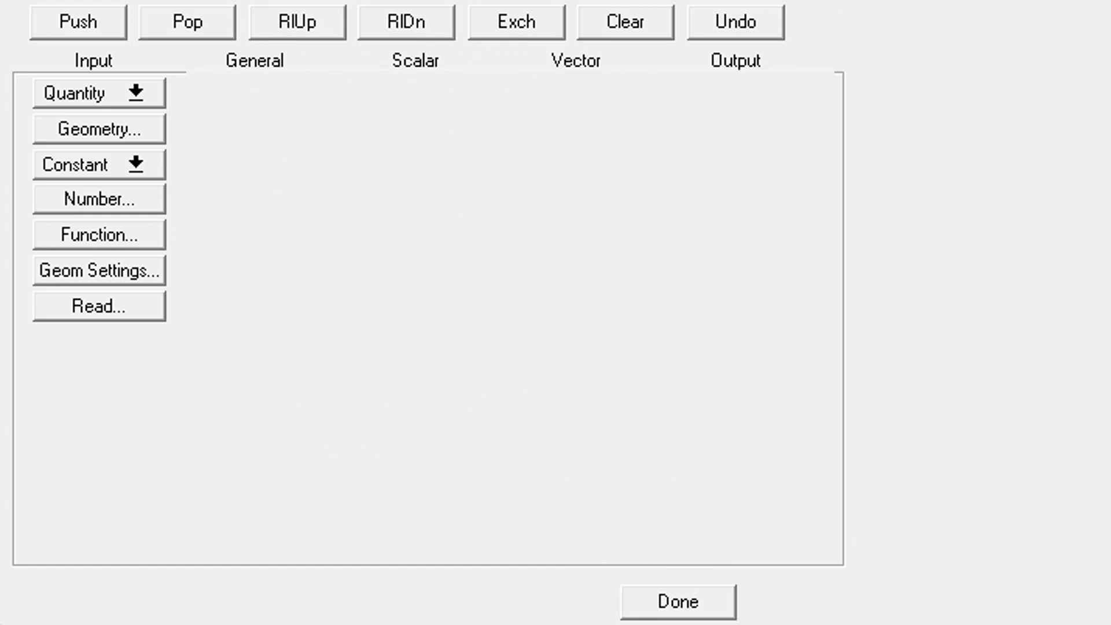
{"action": "key", "text": "Return"}
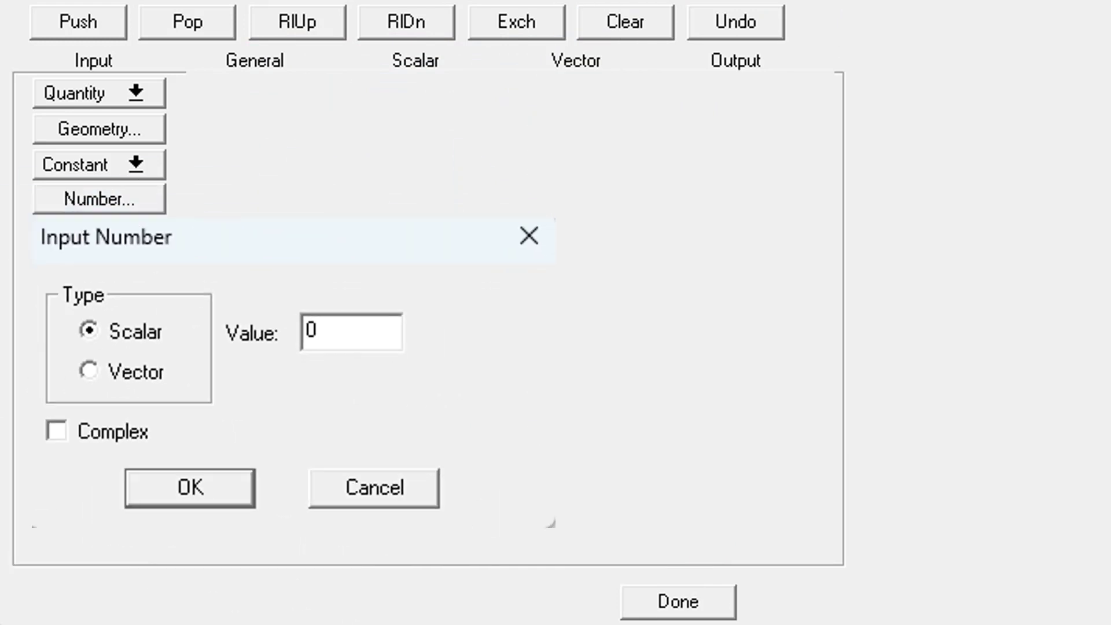
{"action": "left_click", "coordinate": [88, 371]}
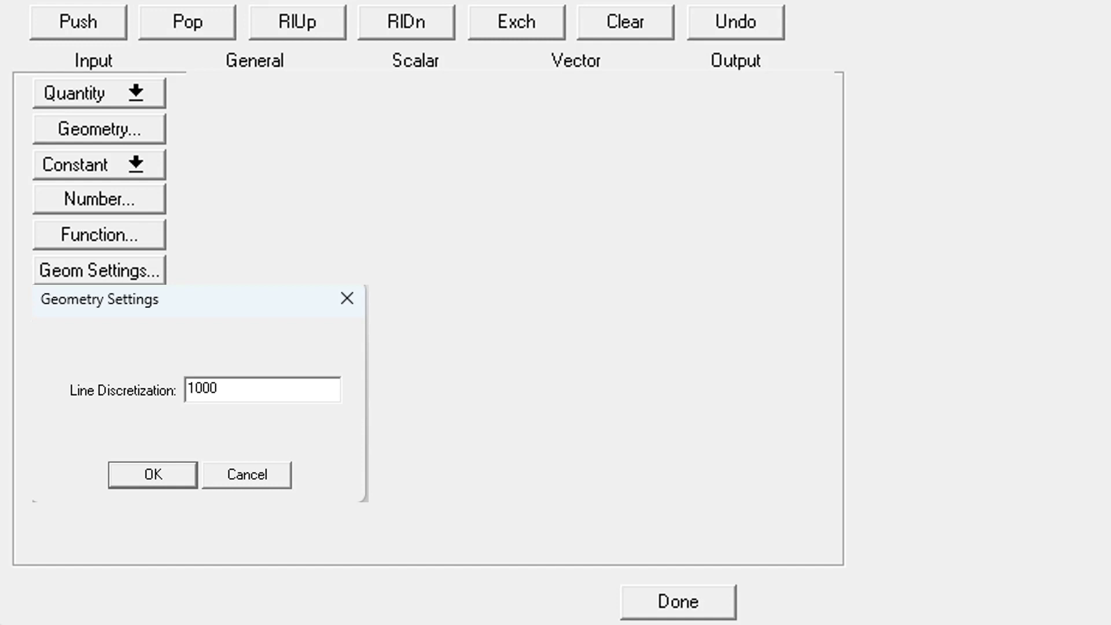
{"action": "key", "text": "Return"}
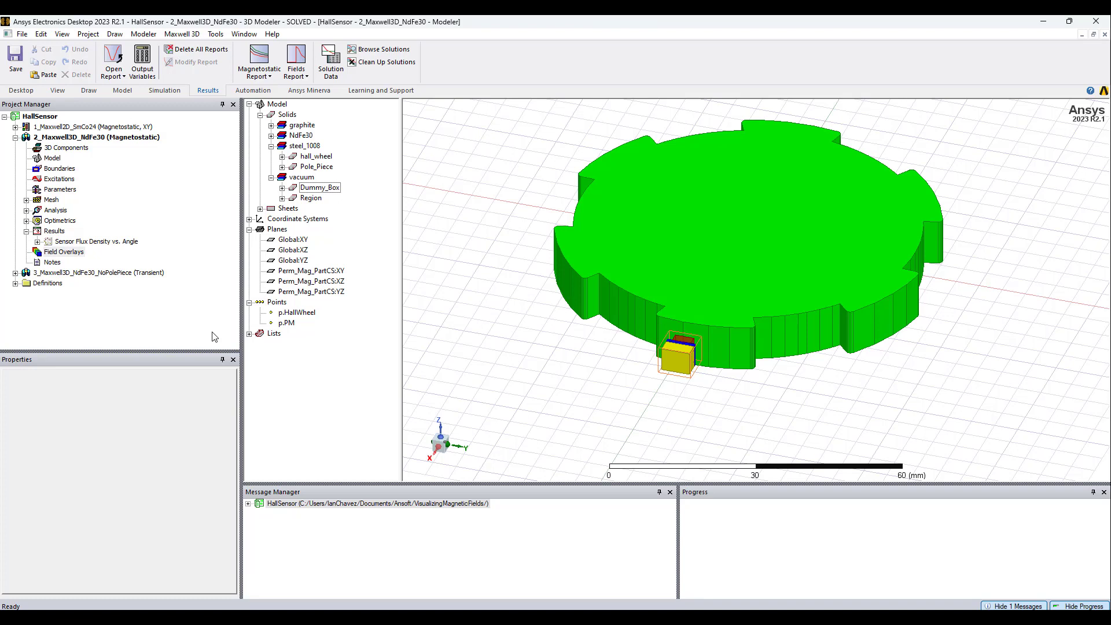
- Reopen the Fields Calculator, clear its stack and copy the Mag_B named expression onto it
{"action": "right_click", "coordinate": [51, 253]}
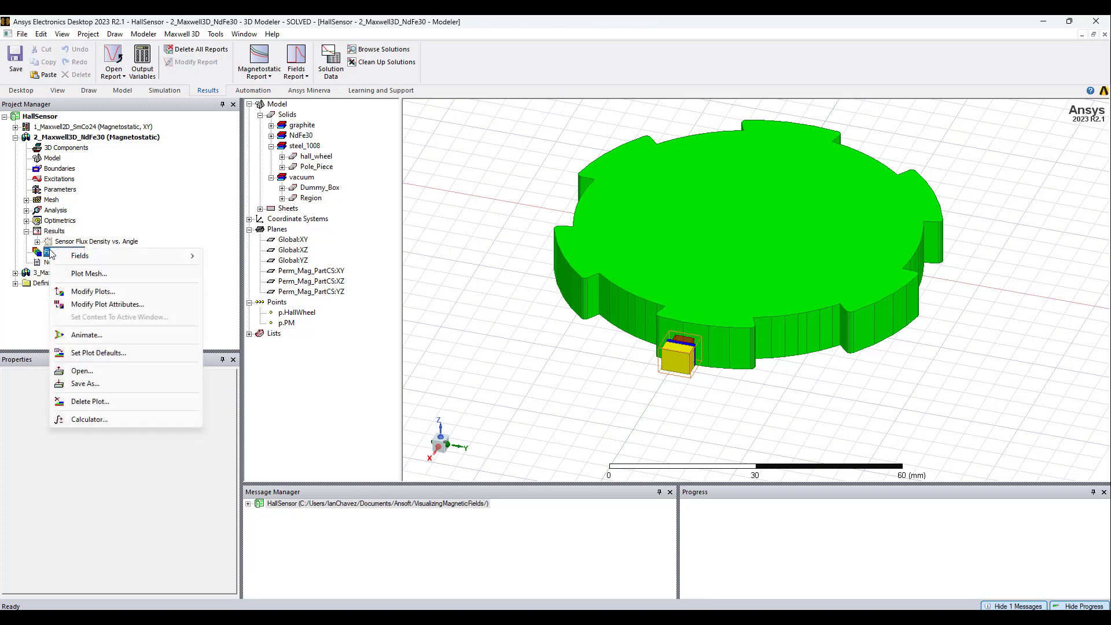
{"action": "left_click", "coordinate": [111, 421]}
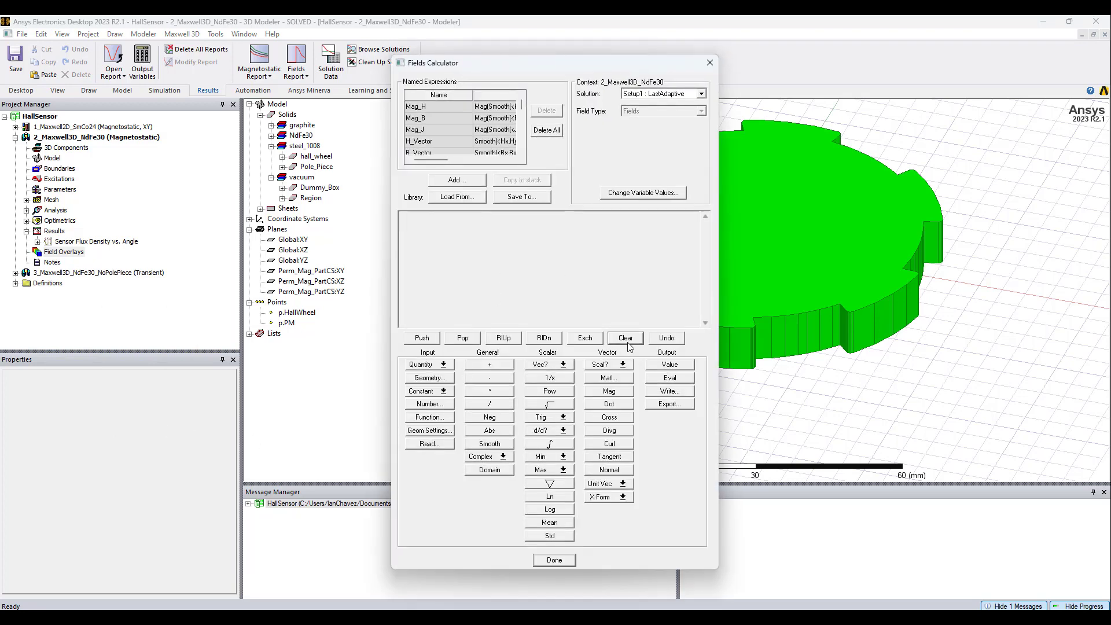
{"action": "left_click", "coordinate": [629, 343]}
{"action": "left_click", "coordinate": [467, 122]}
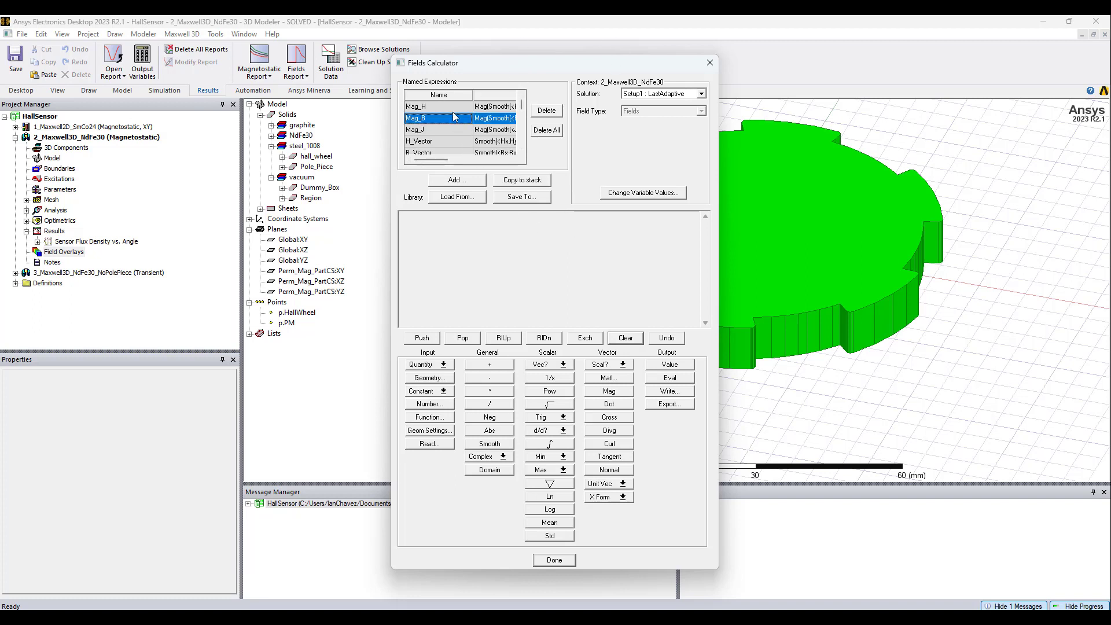
{"action": "left_click", "coordinate": [522, 180]}
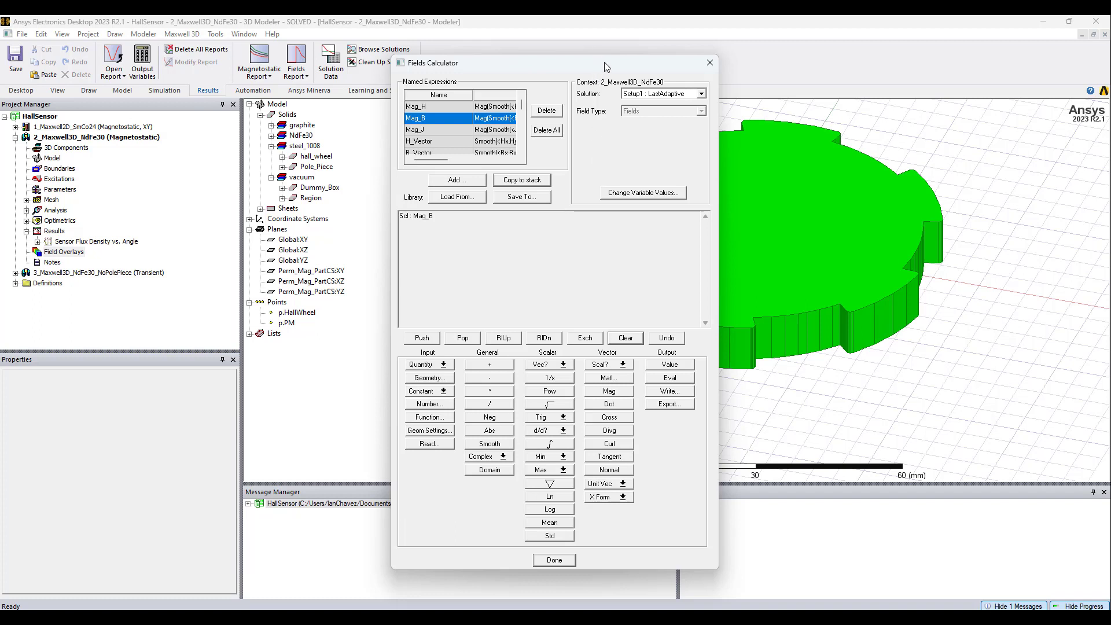
- Push the Dummy_Box volume onto the calculator stack above Mag_B
{"action": "left_click_drag", "start_coordinate": [604, 61], "coordinate": [384, 49]}
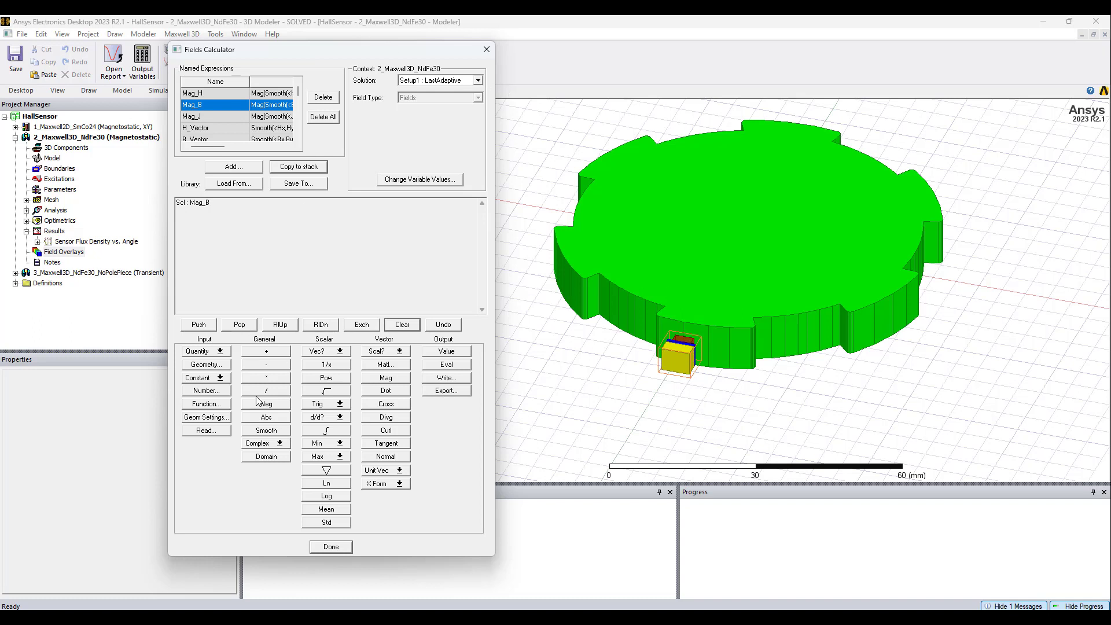
{"action": "left_click", "coordinate": [221, 368]}
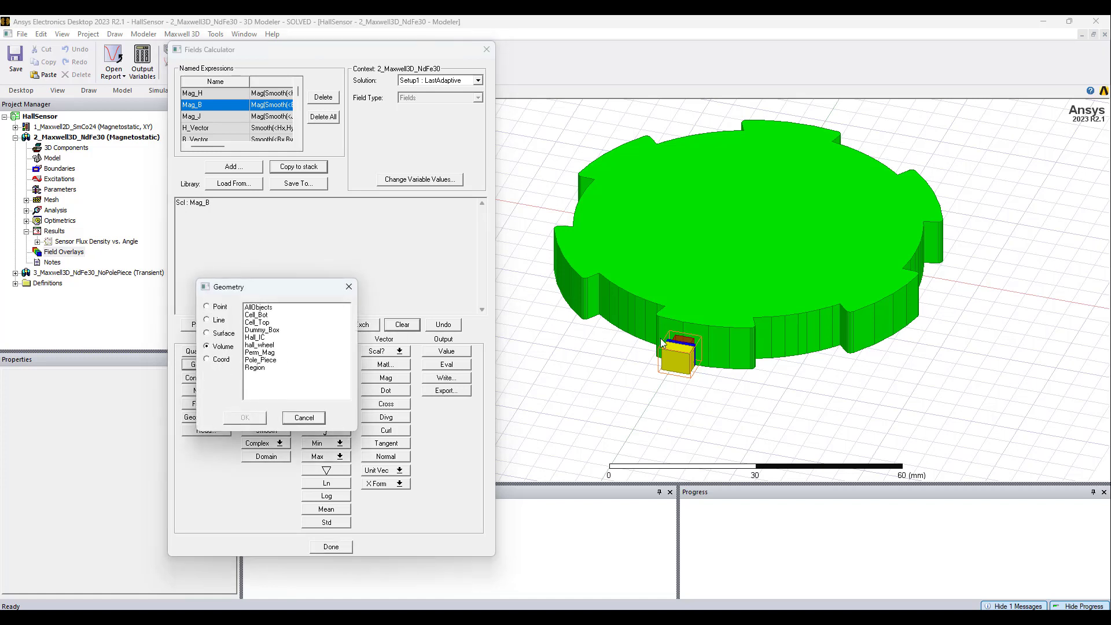
{"action": "left_click", "coordinate": [303, 330]}
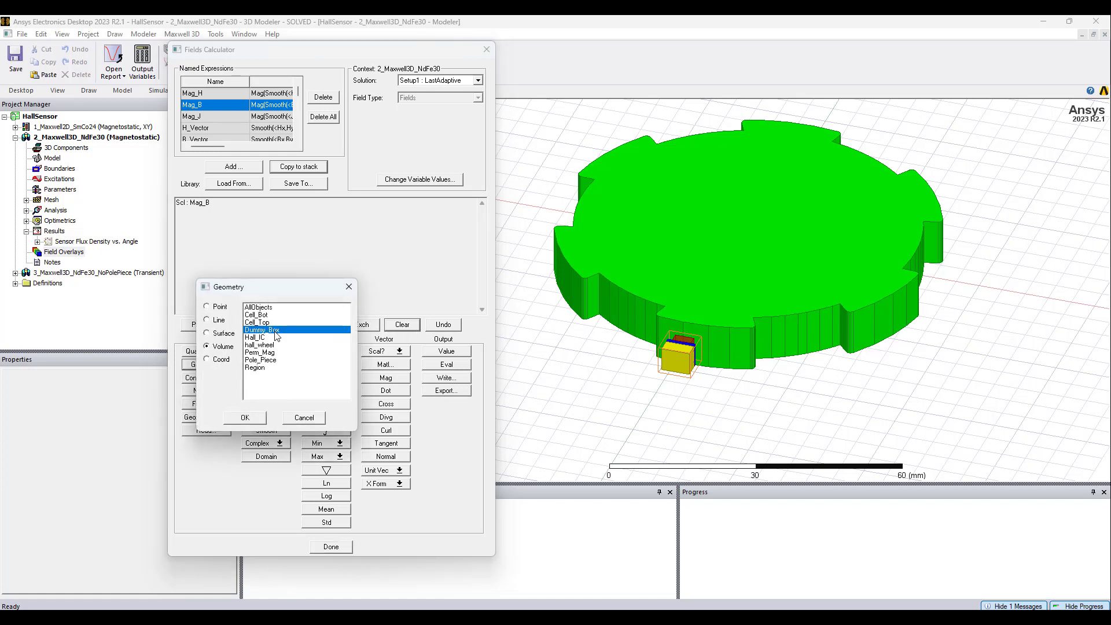
{"action": "left_click", "coordinate": [244, 417]}
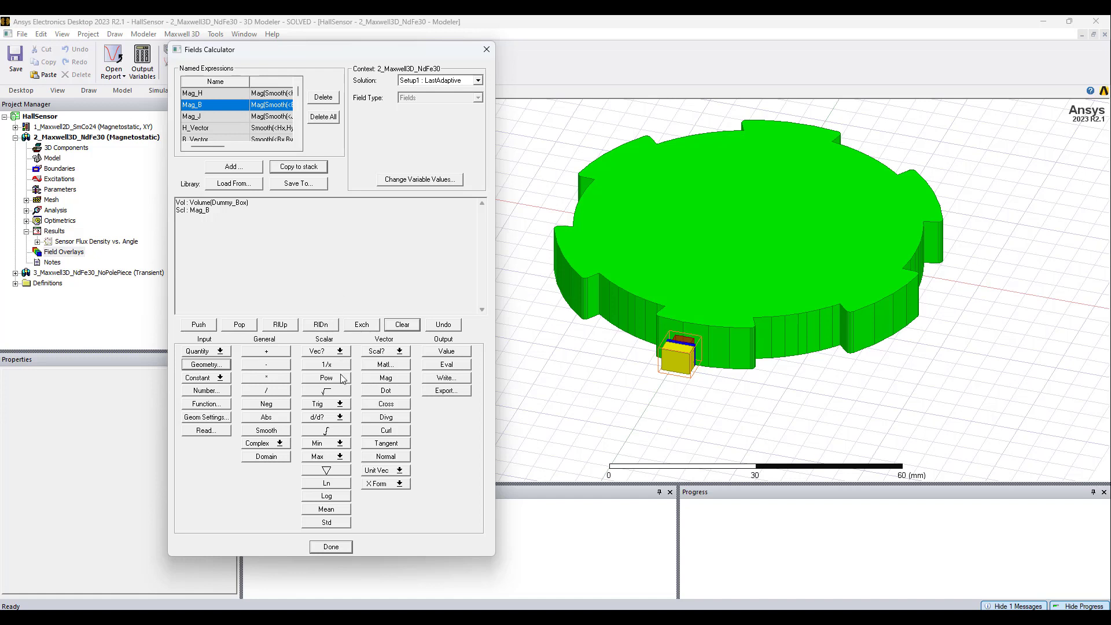
- Evaluate Mean(Volume(Dummy_Box), Mag_B) to 0.238465852576274 and clear a second calculator beside it
{"action": "left_click", "coordinate": [338, 510]}
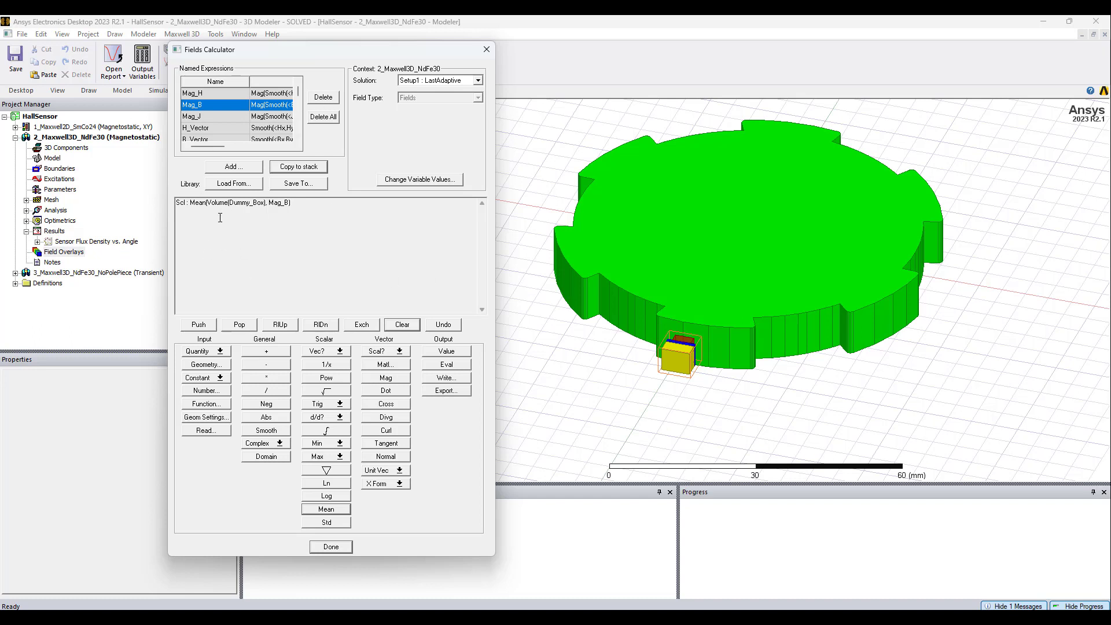
{"action": "left_click", "coordinate": [446, 366]}
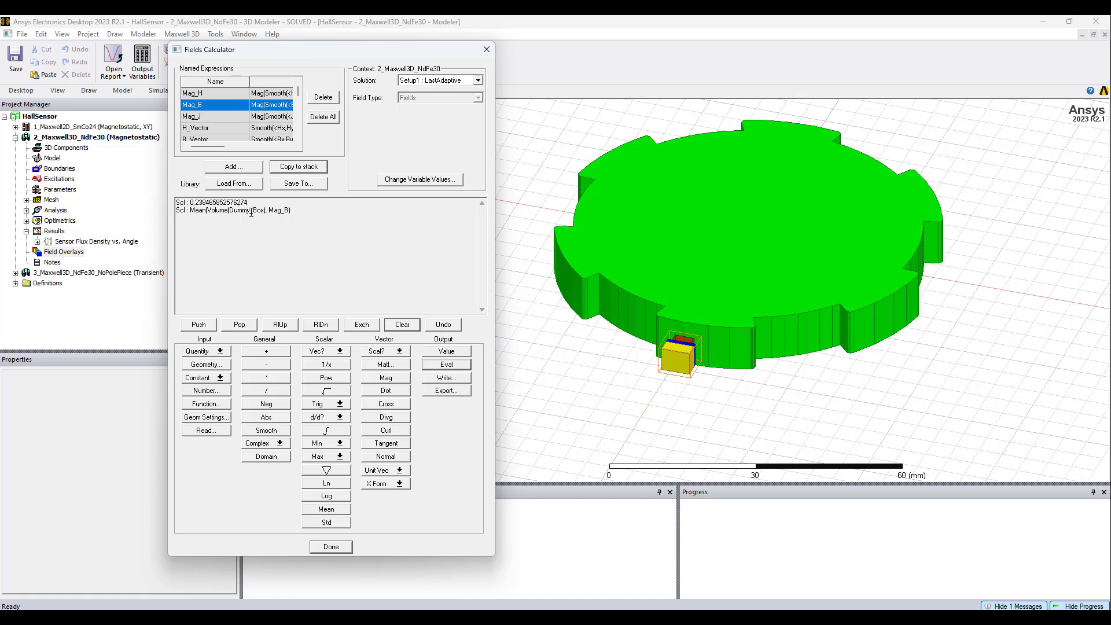
{"action": "left_click_drag", "start_coordinate": [261, 51], "coordinate": [641, 55]}
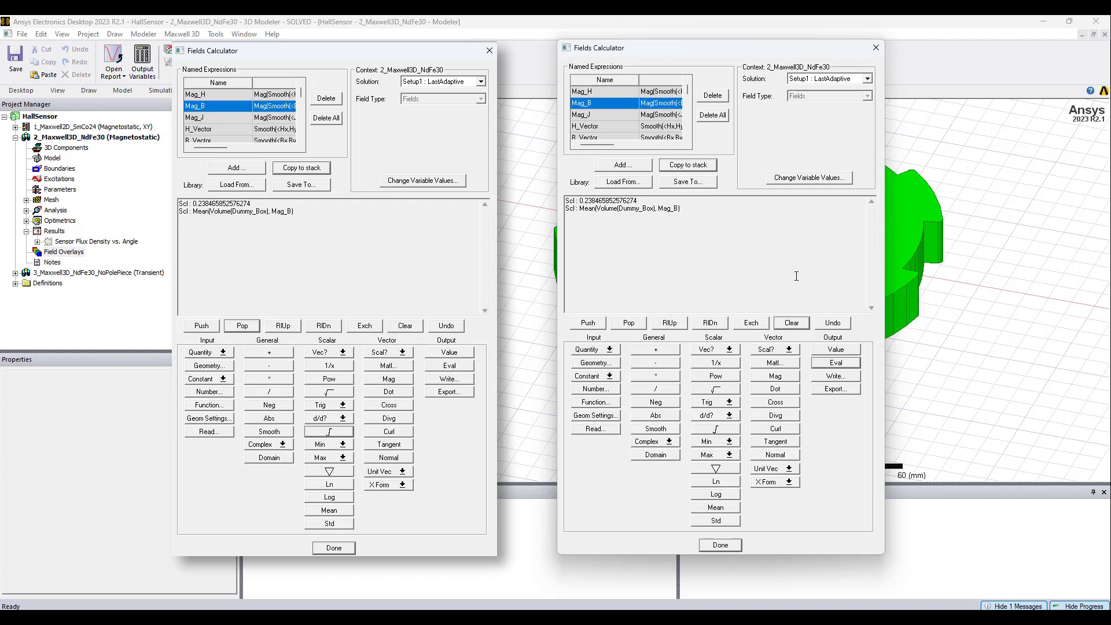
{"action": "left_click", "coordinate": [799, 323]}
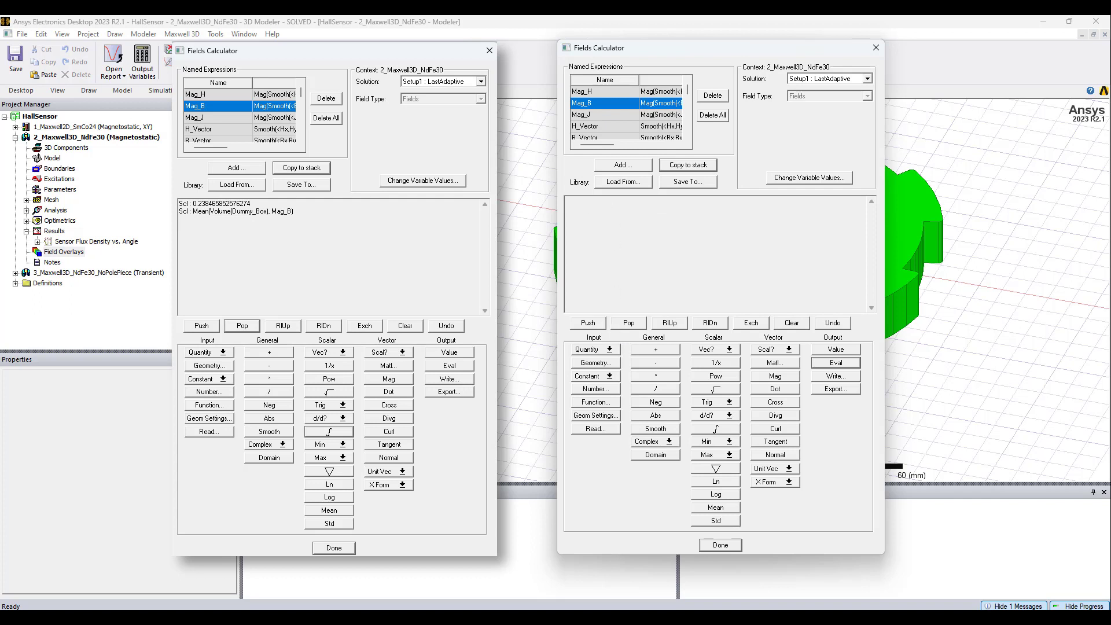
- In the second calculator, integrate Mag(Smooth(B)) over the Dummy_Box volume
{"action": "left_click", "coordinate": [598, 350]}
{"action": "left_click", "coordinate": [595, 370]}
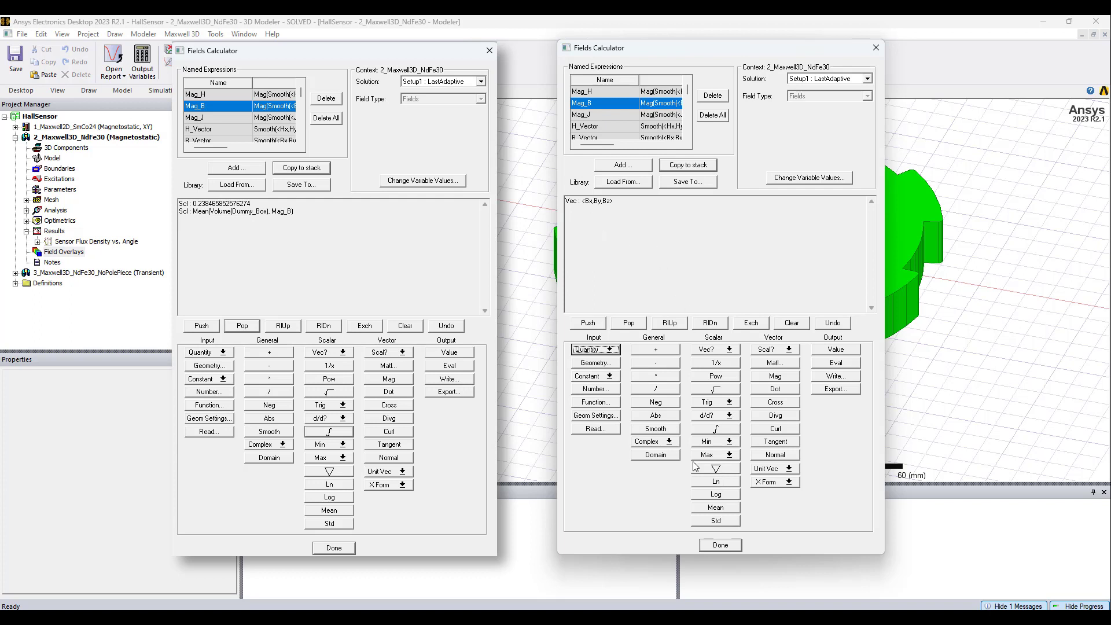
{"action": "left_click", "coordinate": [654, 431]}
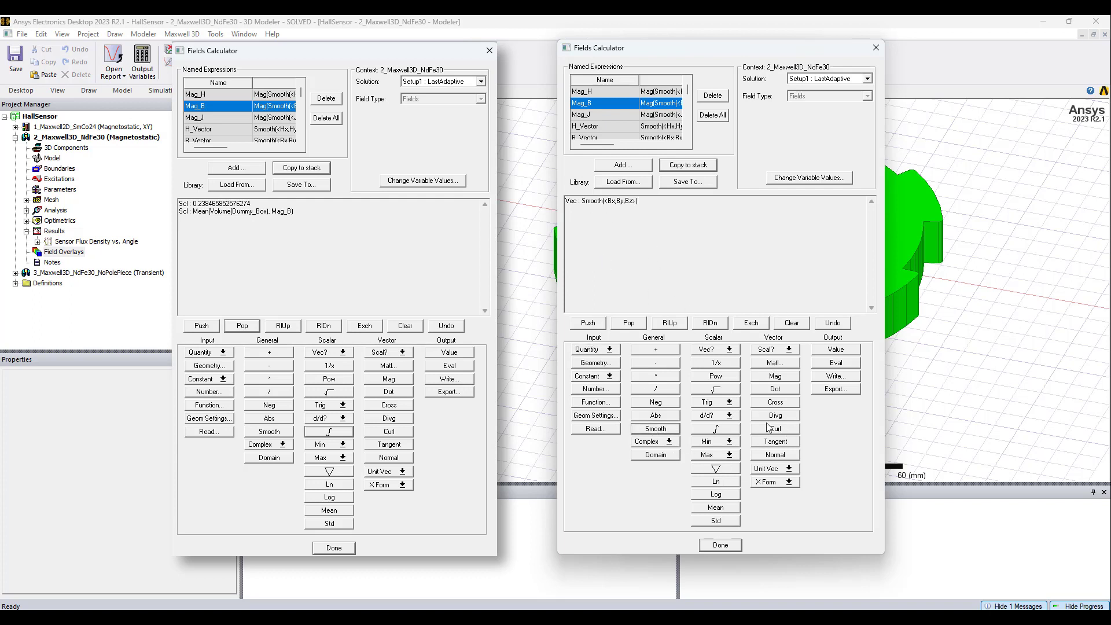
{"action": "left_click", "coordinate": [776, 376]}
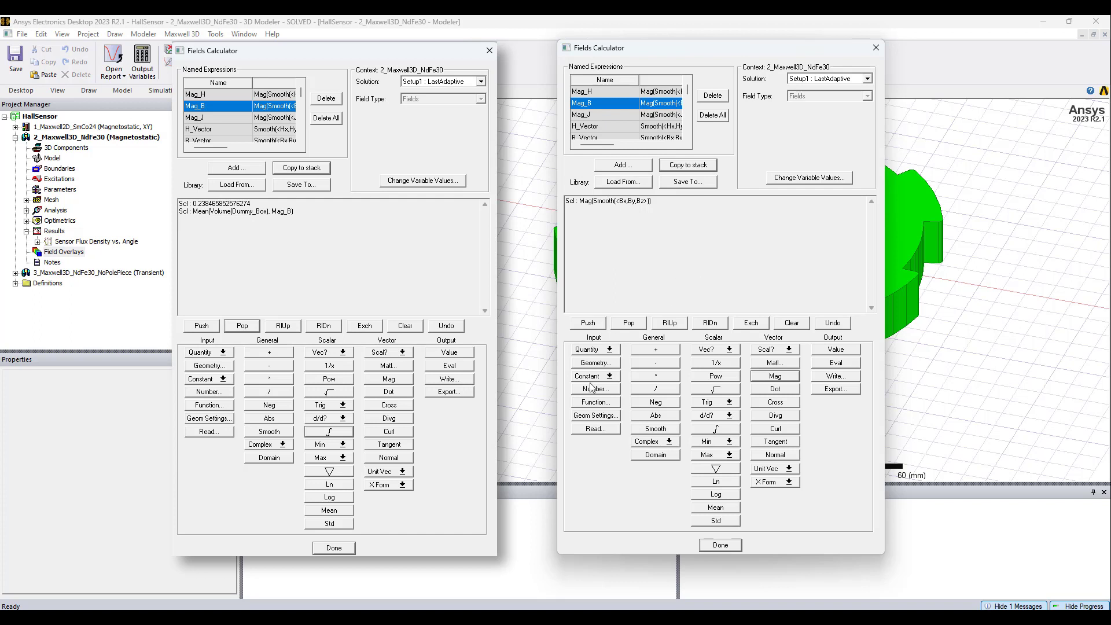
{"action": "left_click", "coordinate": [597, 366]}
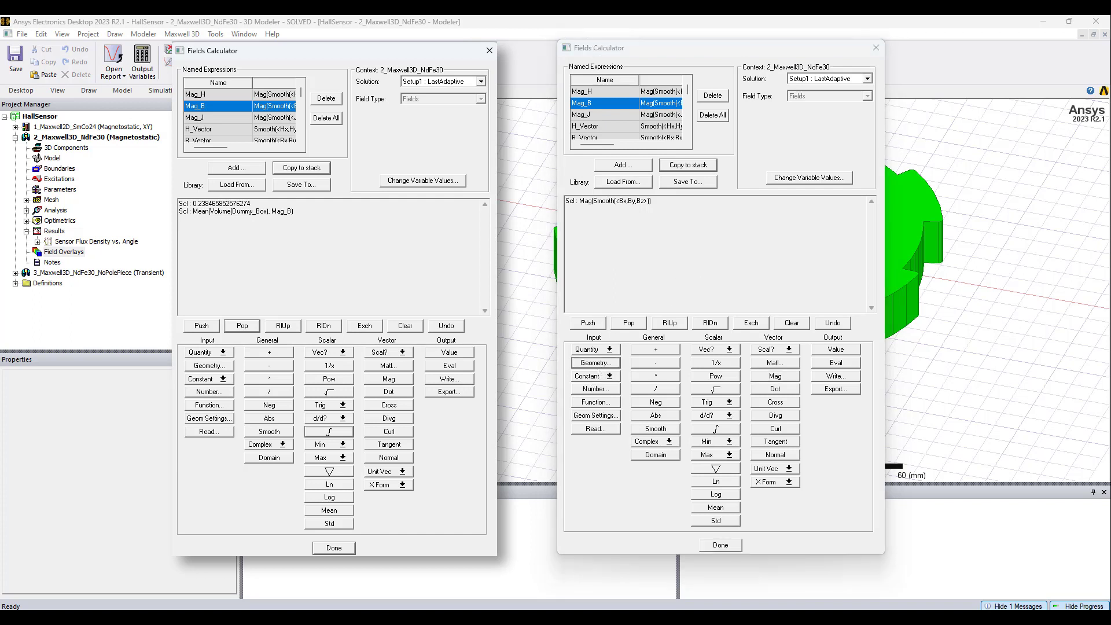
{"action": "key", "text": "Return"}
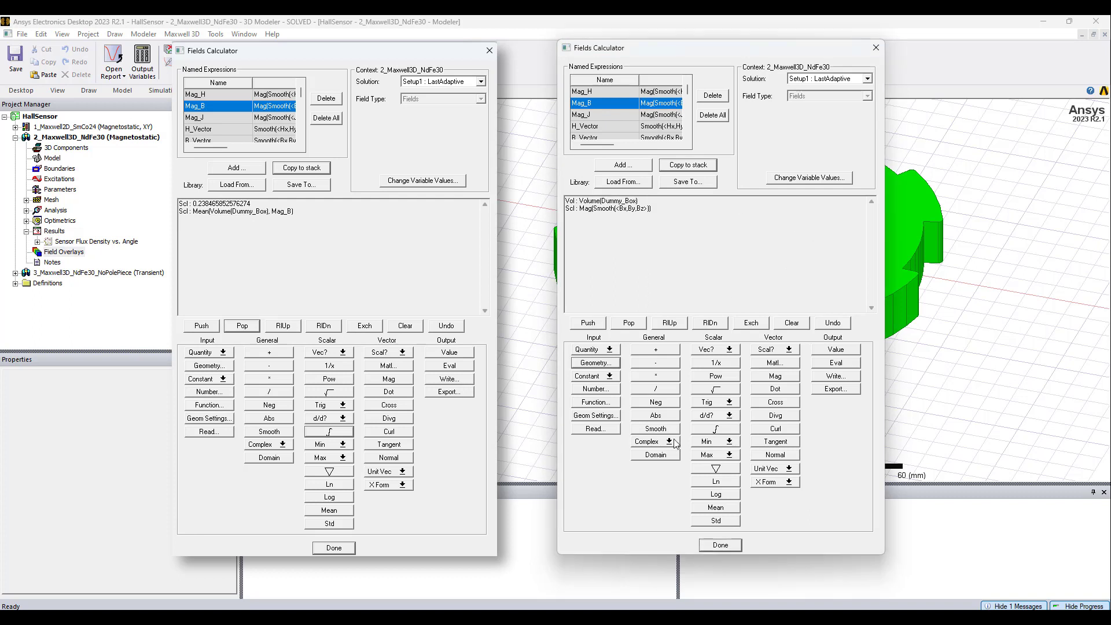
{"action": "left_click", "coordinate": [728, 432]}
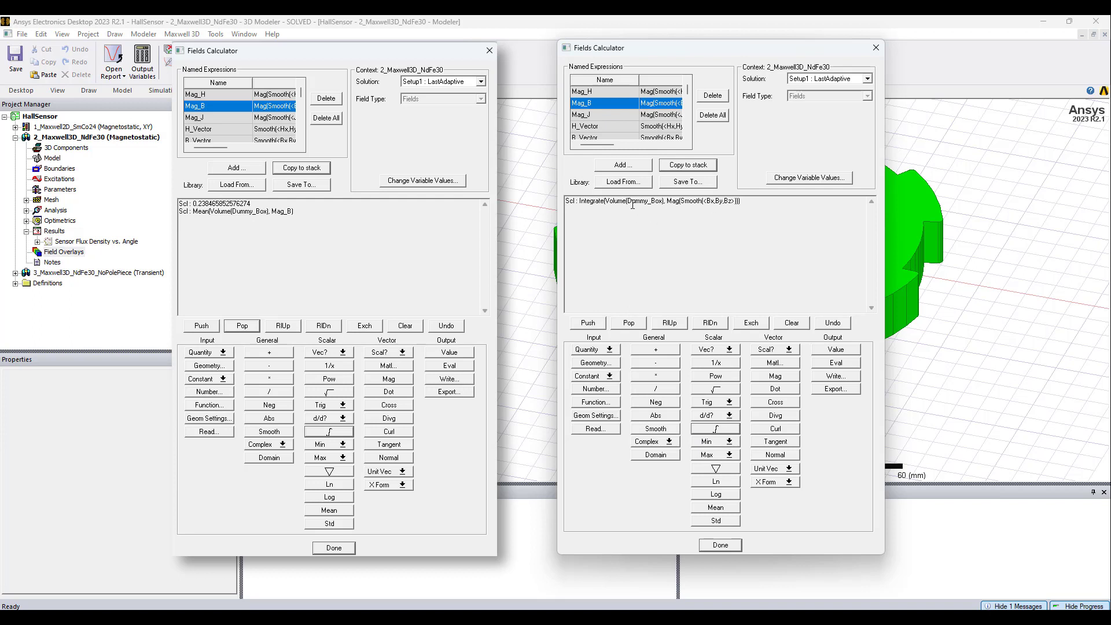
- Push Volume(Dummy_Box) above the |B| integral; the attempted division is rejected as incompatible
{"action": "left_click_drag", "start_coordinate": [627, 201], "coordinate": [667, 201]}
{"action": "left_click", "coordinate": [670, 255]}
{"action": "left_click", "coordinate": [607, 363]}
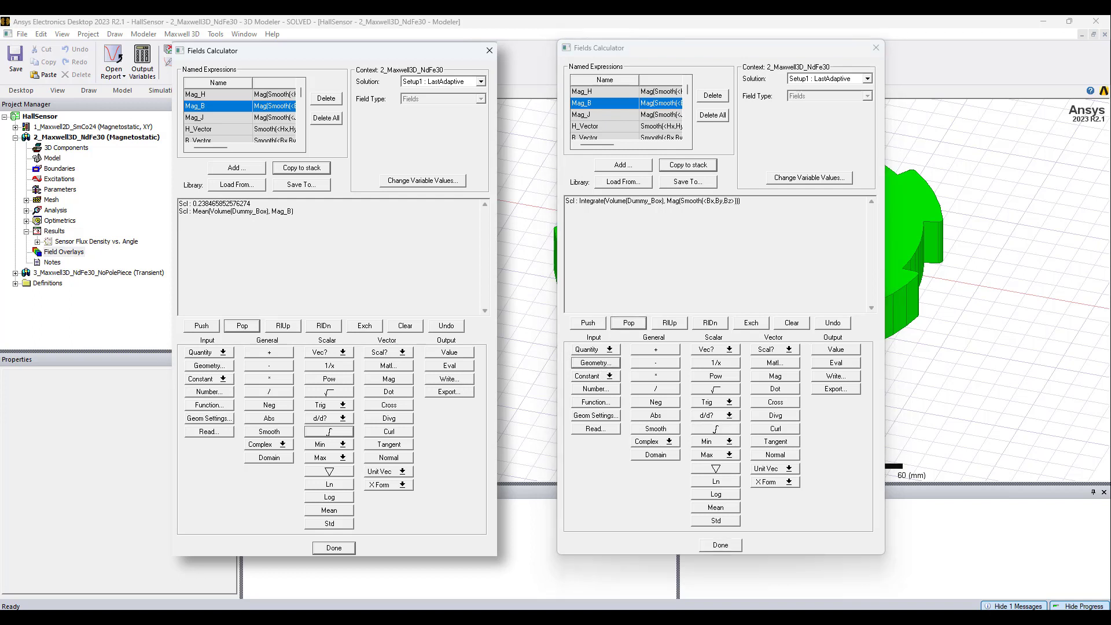
{"action": "key", "text": "Return"}
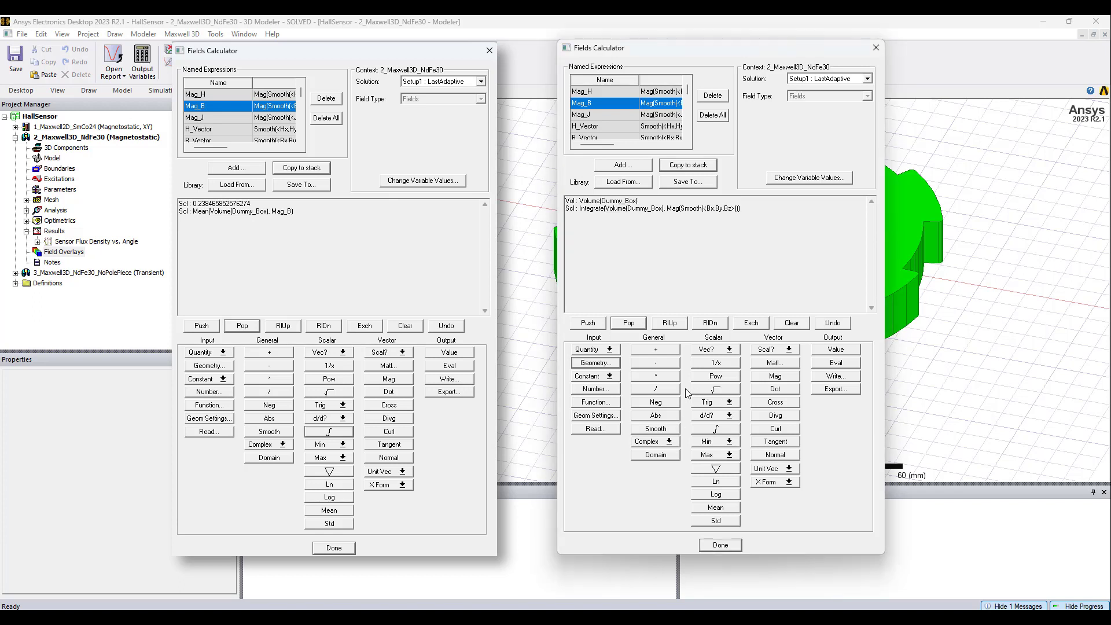
{"action": "left_click", "coordinate": [672, 388]}
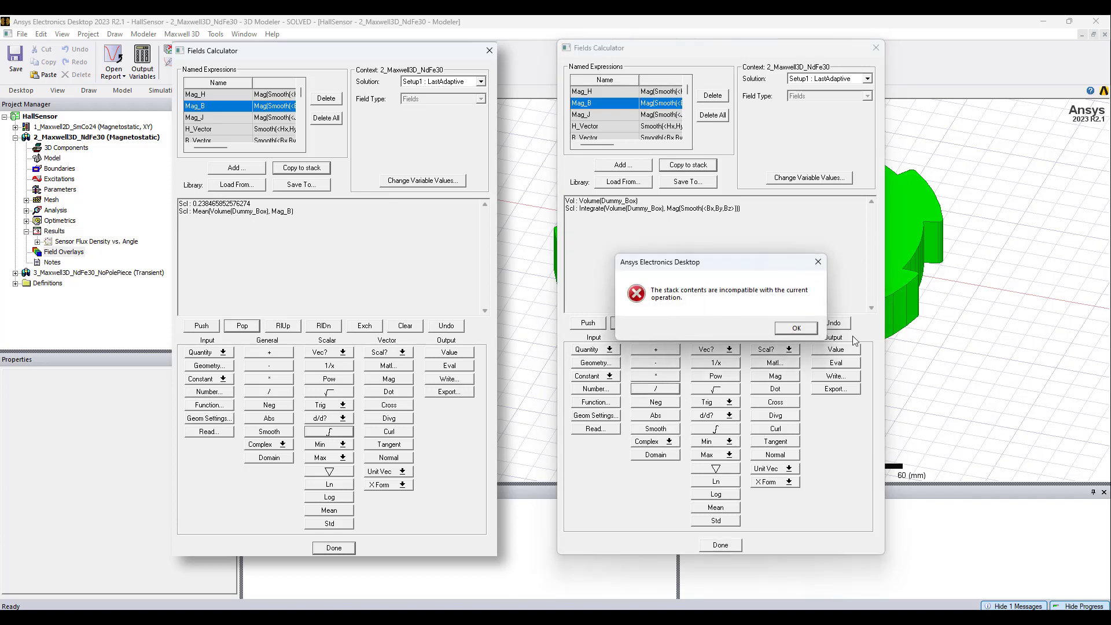
{"action": "left_click", "coordinate": [797, 328]}
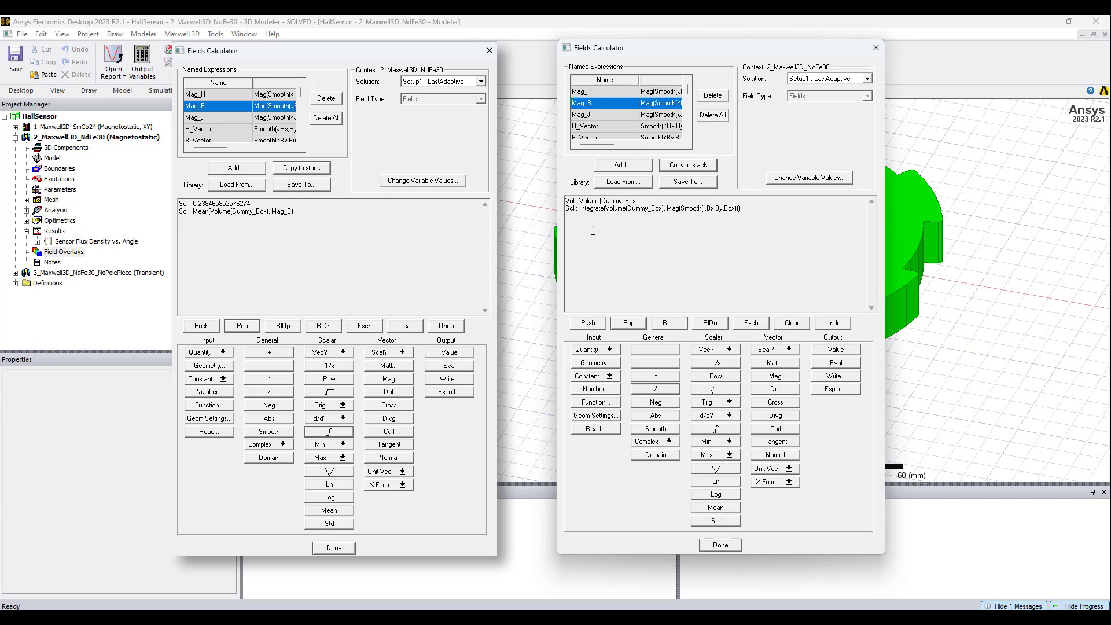
- Replace the volume entry with the integral of the number 1 over Dummy_Box
{"action": "left_click", "coordinate": [631, 324]}
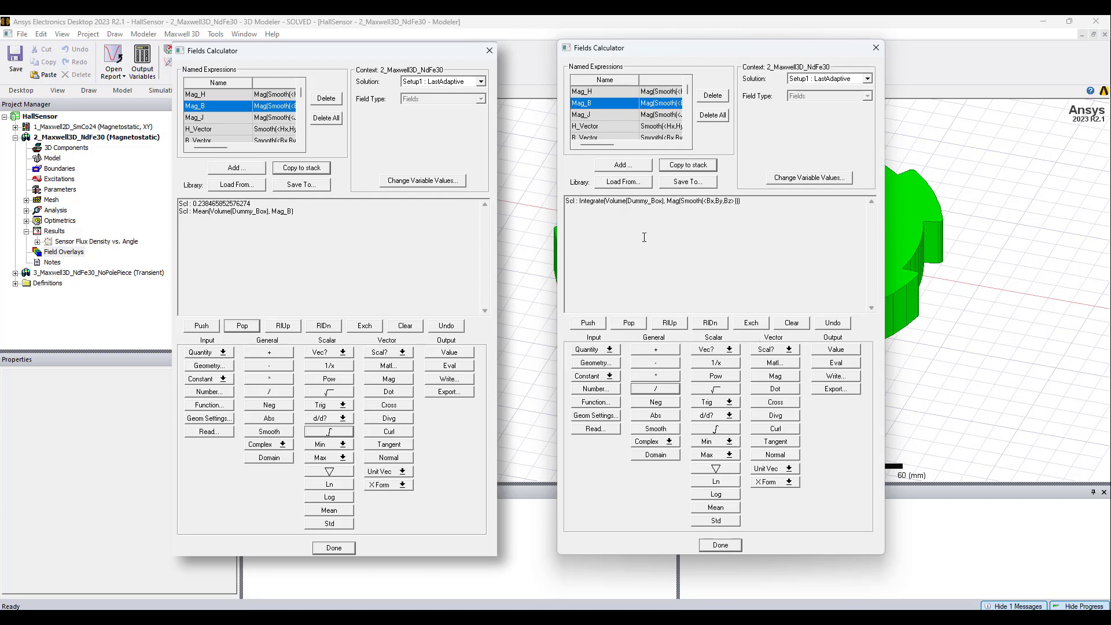
{"action": "left_click", "coordinate": [605, 376]}
{"action": "key", "text": "Escape"}
{"action": "left_click", "coordinate": [596, 389]}
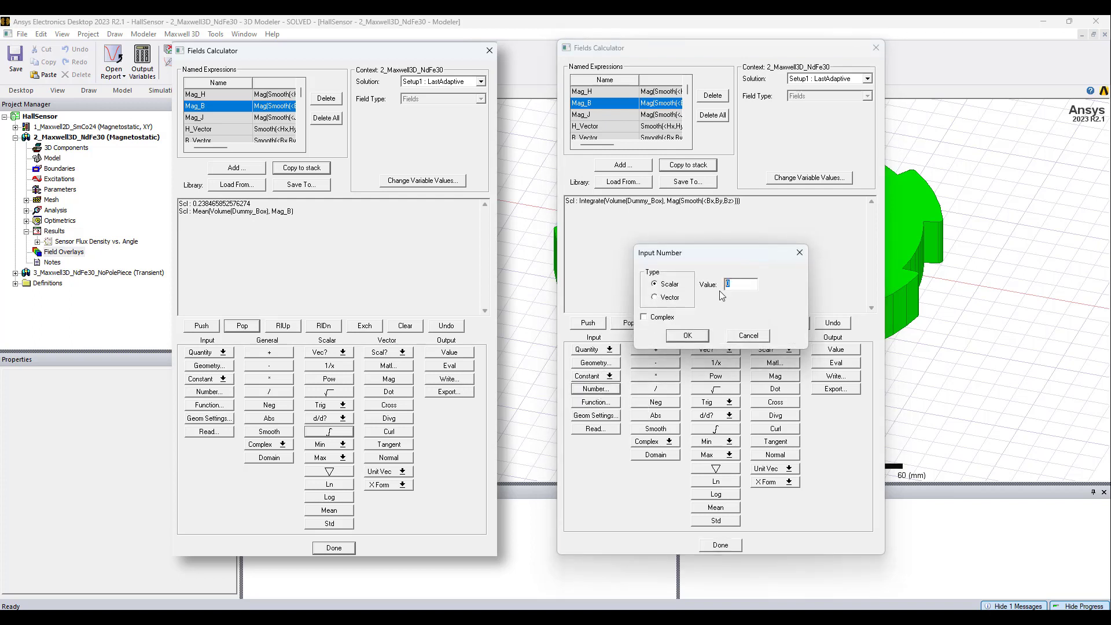
{"action": "type", "text": "1"}
{"action": "left_click", "coordinate": [688, 335]}
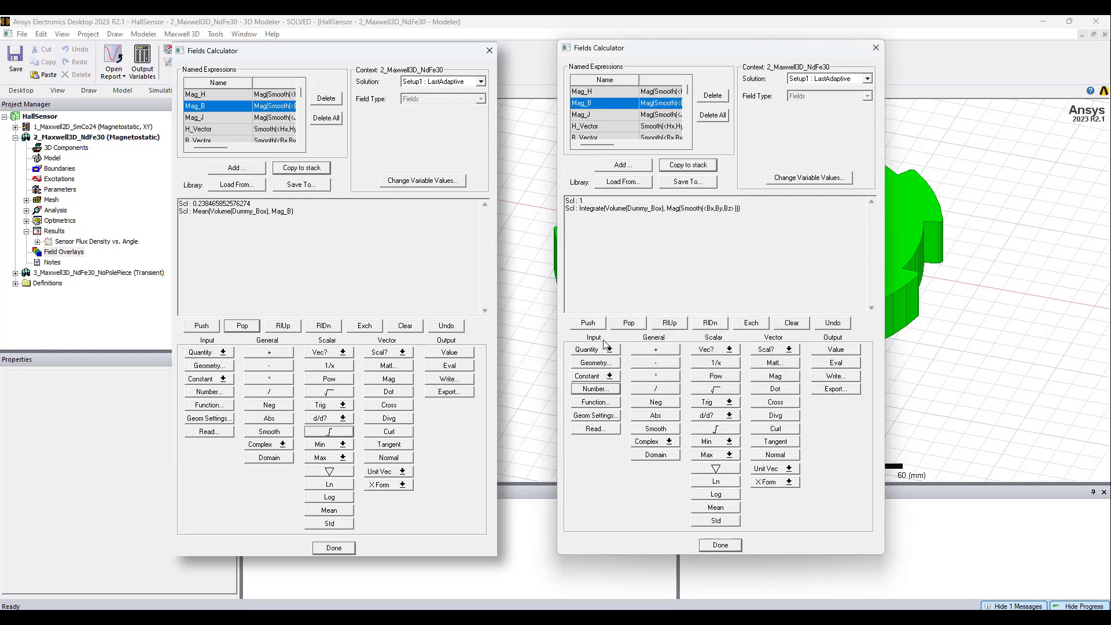
{"action": "left_click", "coordinate": [609, 364]}
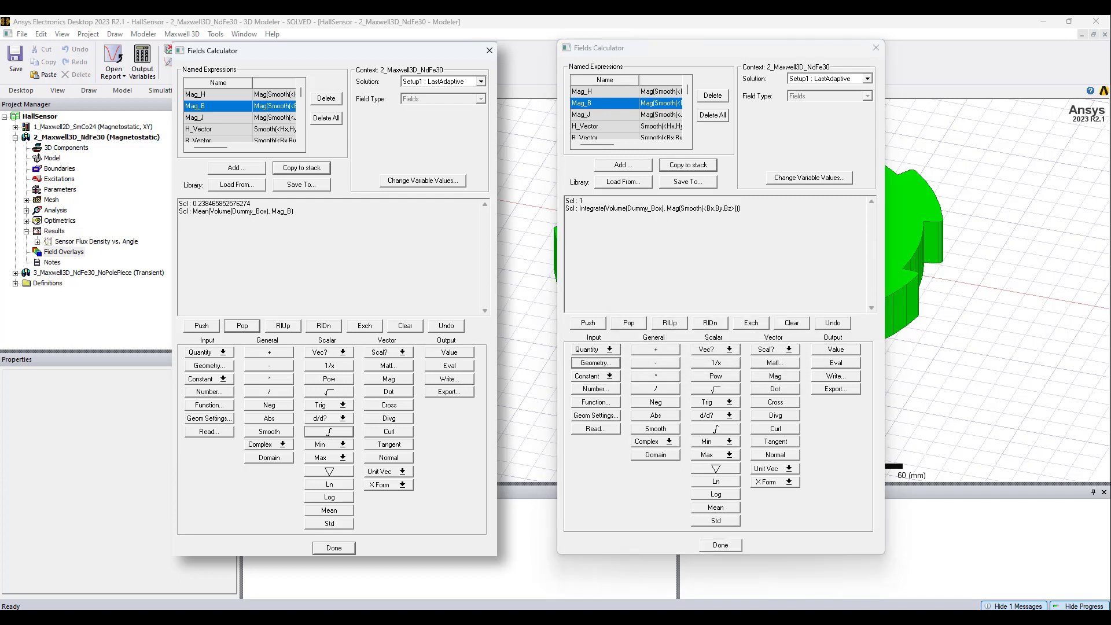
{"action": "key", "text": "Return"}
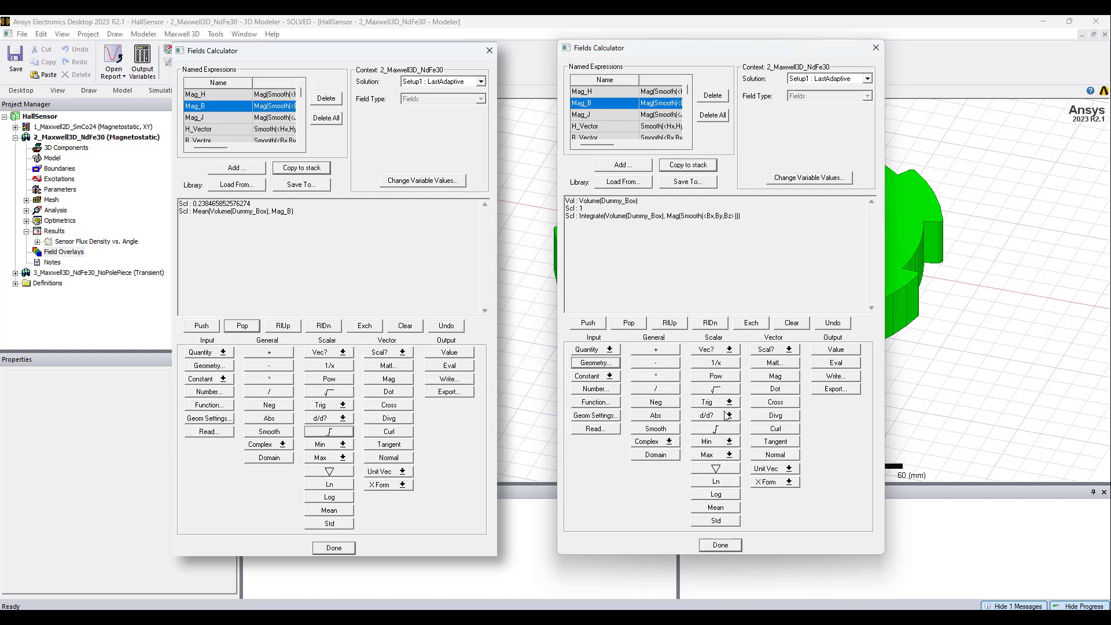
{"action": "left_click", "coordinate": [732, 430]}
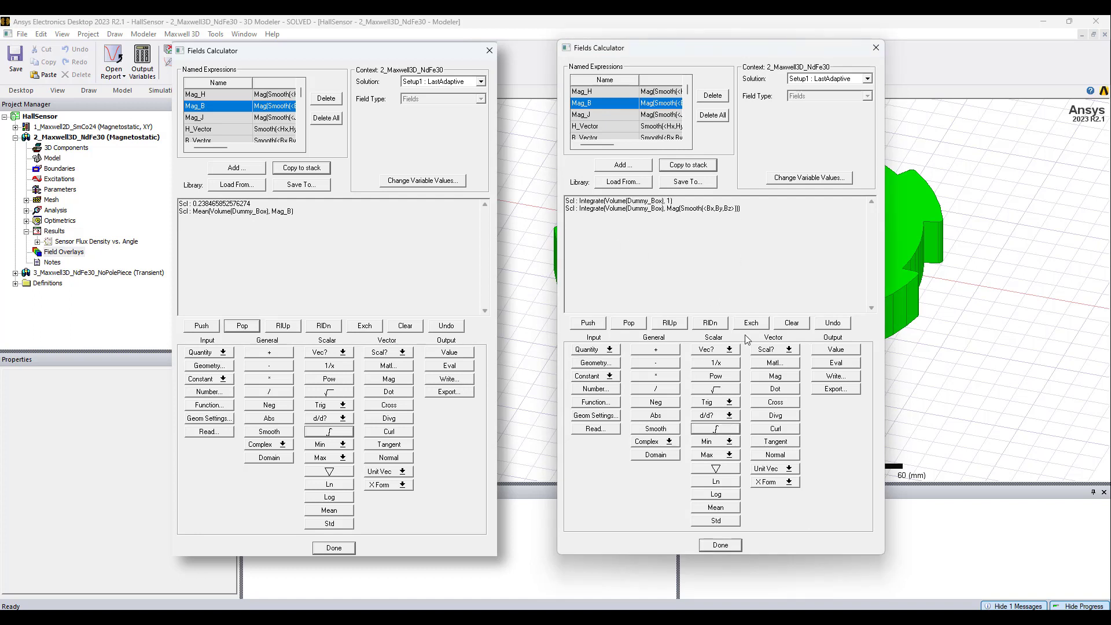
- Divide the smoothed |B| integral by the integral of 1 over Dummy_Box
{"action": "left_click_drag", "start_coordinate": [740, 211], "coordinate": [661, 210]}
{"action": "left_click", "coordinate": [739, 231]}
{"action": "left_click_drag", "start_coordinate": [673, 200], "coordinate": [621, 196]}
{"action": "left_click", "coordinate": [672, 200]}
{"action": "left_click", "coordinate": [748, 222]}
{"action": "left_click_drag", "start_coordinate": [674, 201], "coordinate": [658, 204]}
{"action": "left_click", "coordinate": [639, 389]}
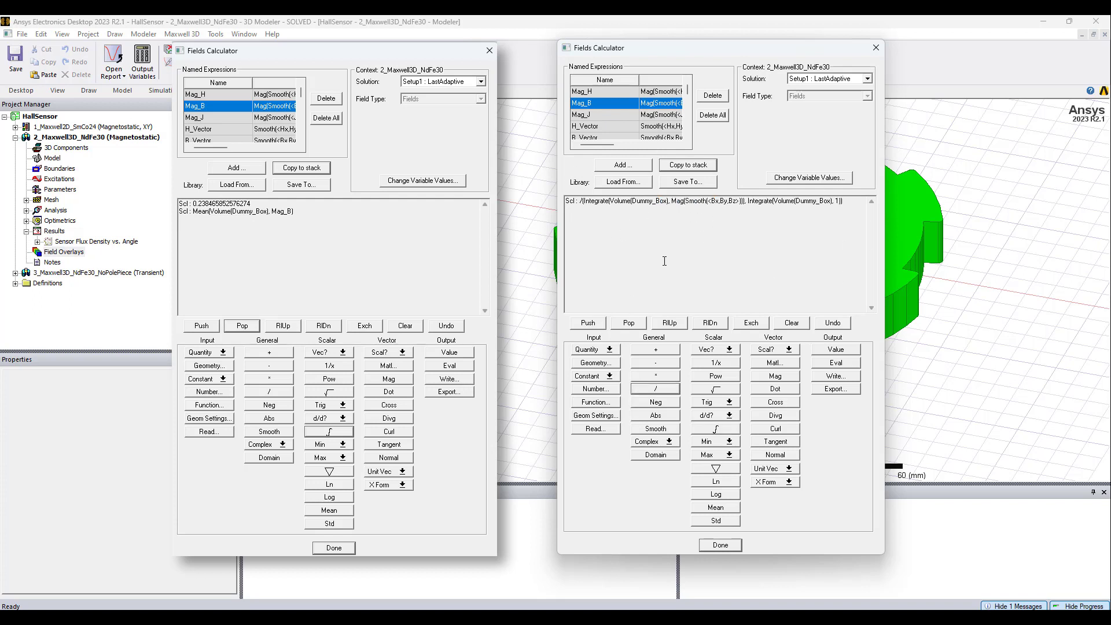
- Evaluate the ratio, giving 0.238465852576274 to match the first calculator's mean
{"action": "left_click", "coordinate": [837, 363]}
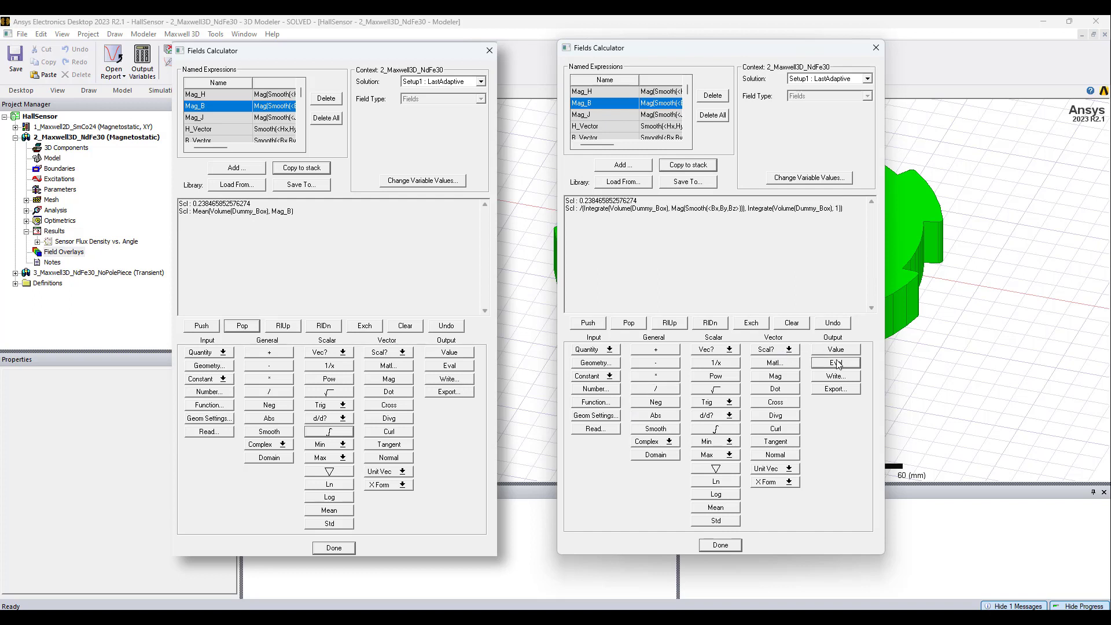